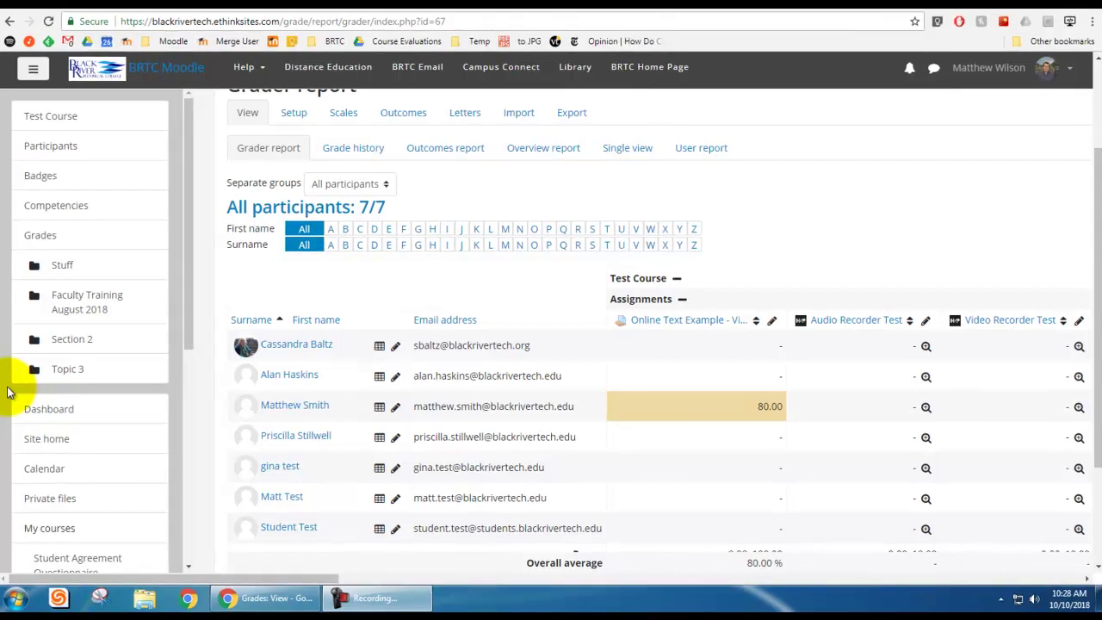
Step: Collapse the left course navigation drawer so the Test Course grader report fills the page
{"action": "scroll", "coordinate": [886, 207], "scroll_direction": "up", "scroll_amount": 1}
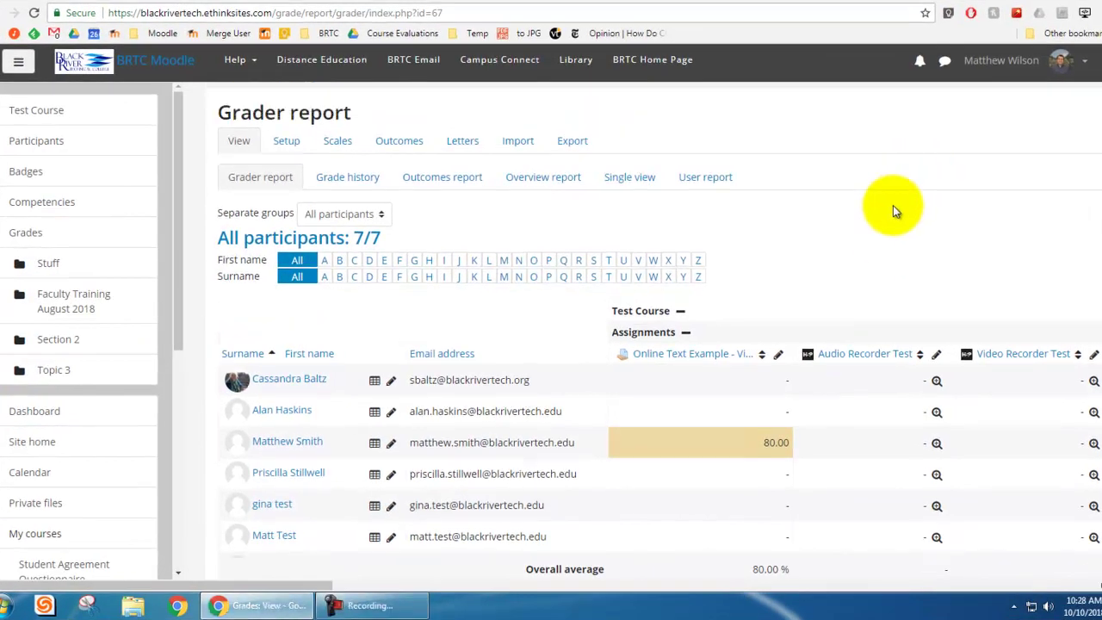
{"action": "scroll", "coordinate": [892, 205], "scroll_direction": "up", "scroll_amount": 3}
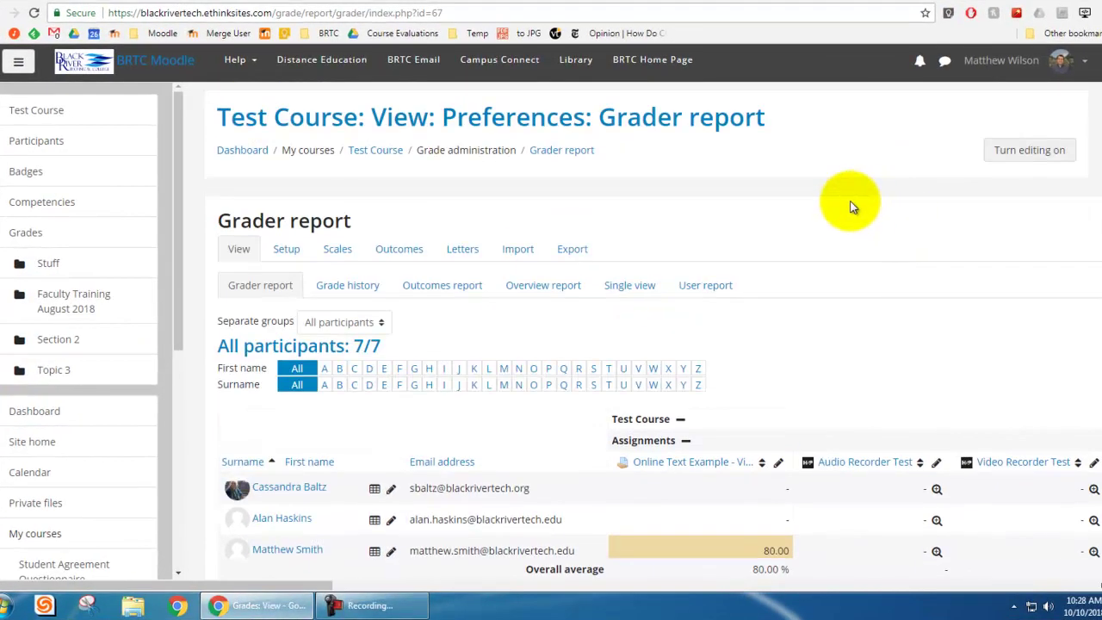
{"action": "left_click", "coordinate": [18, 61]}
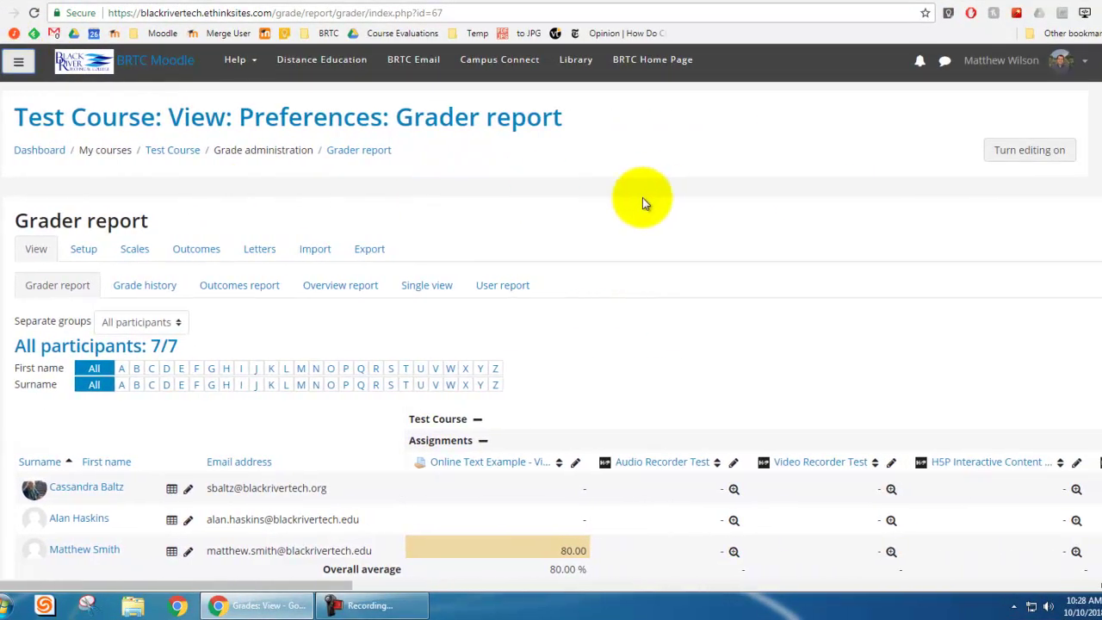
{"action": "scroll", "coordinate": [656, 185], "scroll_direction": "down", "scroll_amount": 2}
{"action": "scroll", "coordinate": [656, 181], "scroll_direction": "up", "scroll_amount": 1}
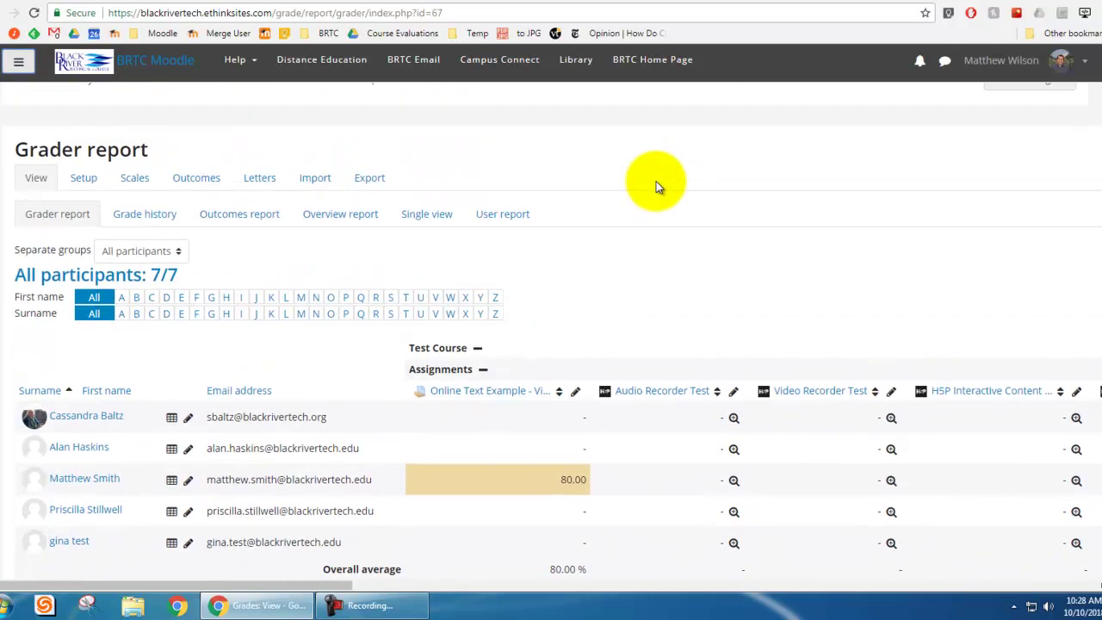
{"action": "scroll", "coordinate": [656, 181], "scroll_direction": "down", "scroll_amount": 1}
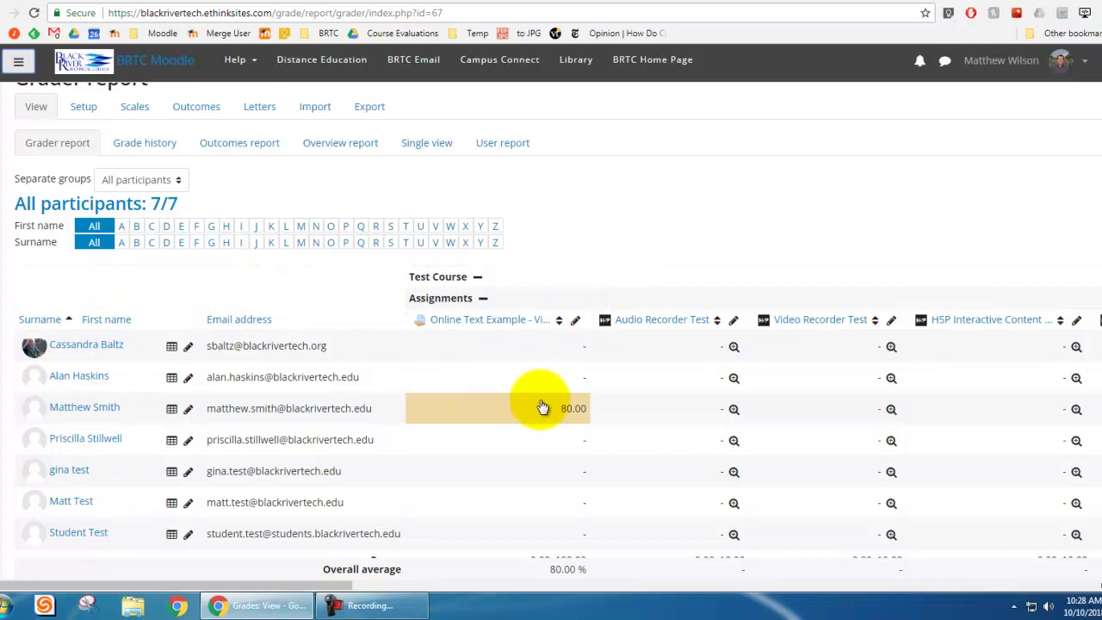
{"action": "scroll", "coordinate": [715, 263], "scroll_direction": "up", "scroll_amount": 2}
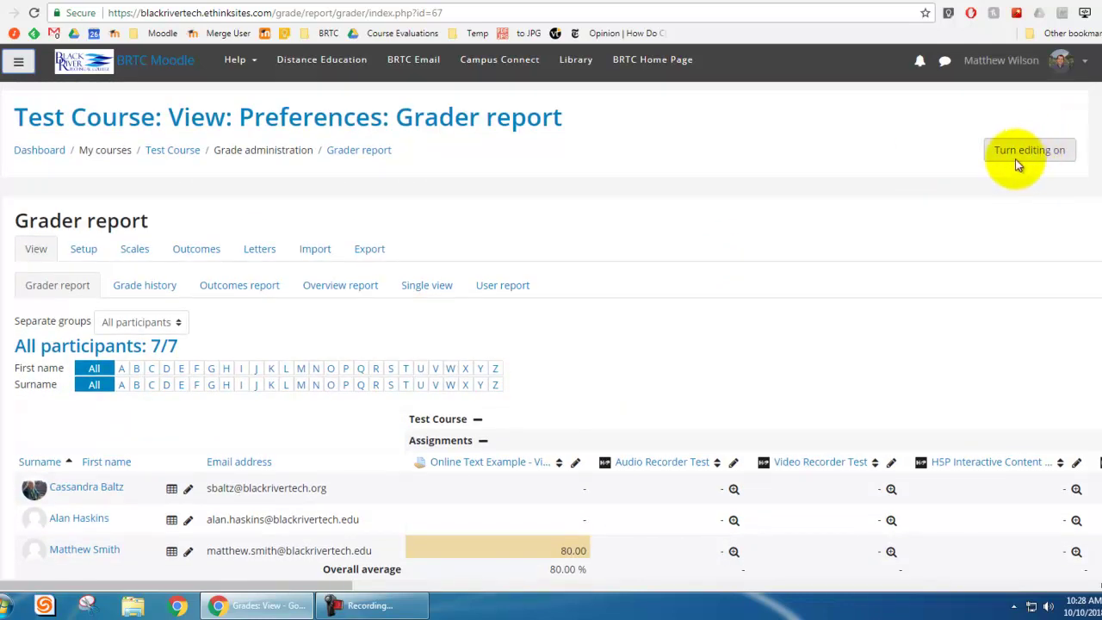
{"action": "scroll", "coordinate": [659, 288], "scroll_direction": "down", "scroll_amount": 3}
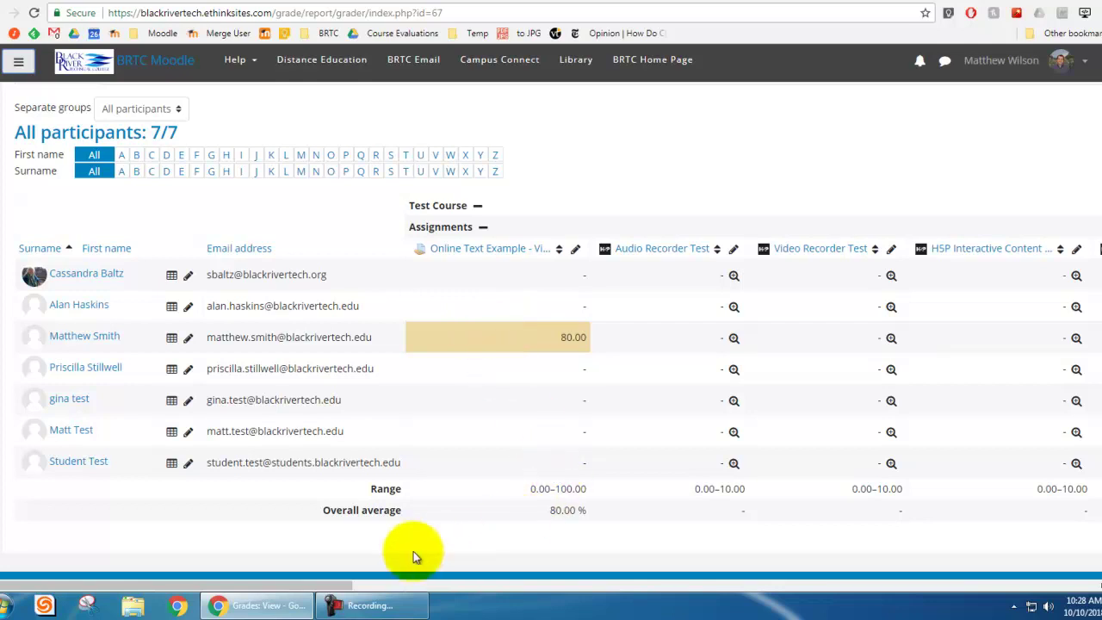
{"action": "left_click_drag", "start_coordinate": [341, 587], "coordinate": [991, 528]}
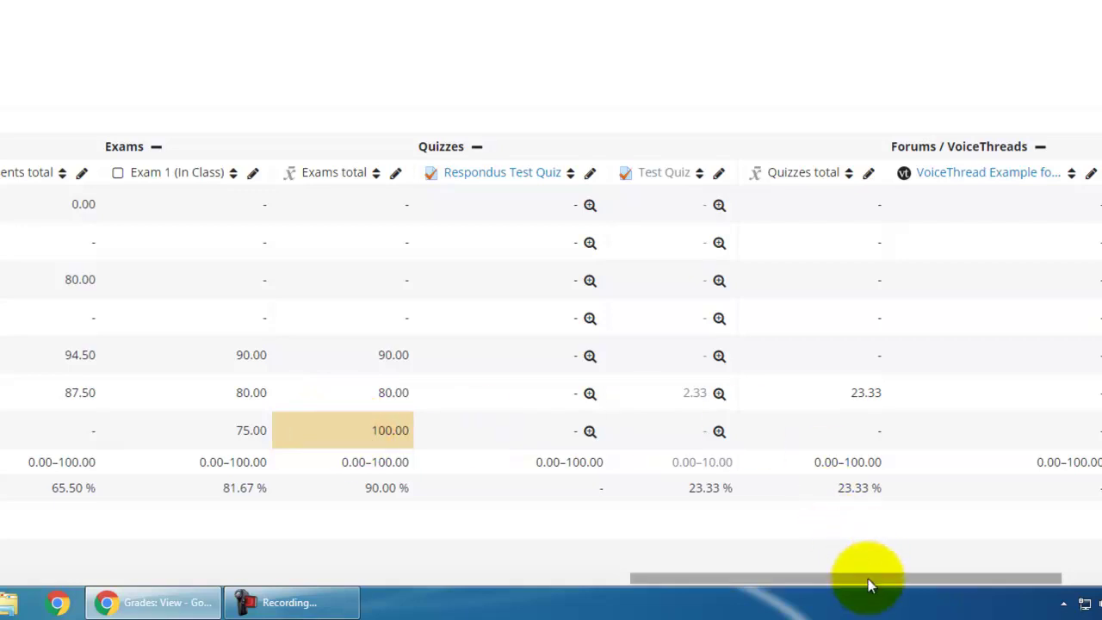
{"action": "left_click_drag", "start_coordinate": [867, 578], "coordinate": [55, 528]}
{"action": "scroll", "coordinate": [551, 398], "scroll_direction": "up", "scroll_amount": 1}
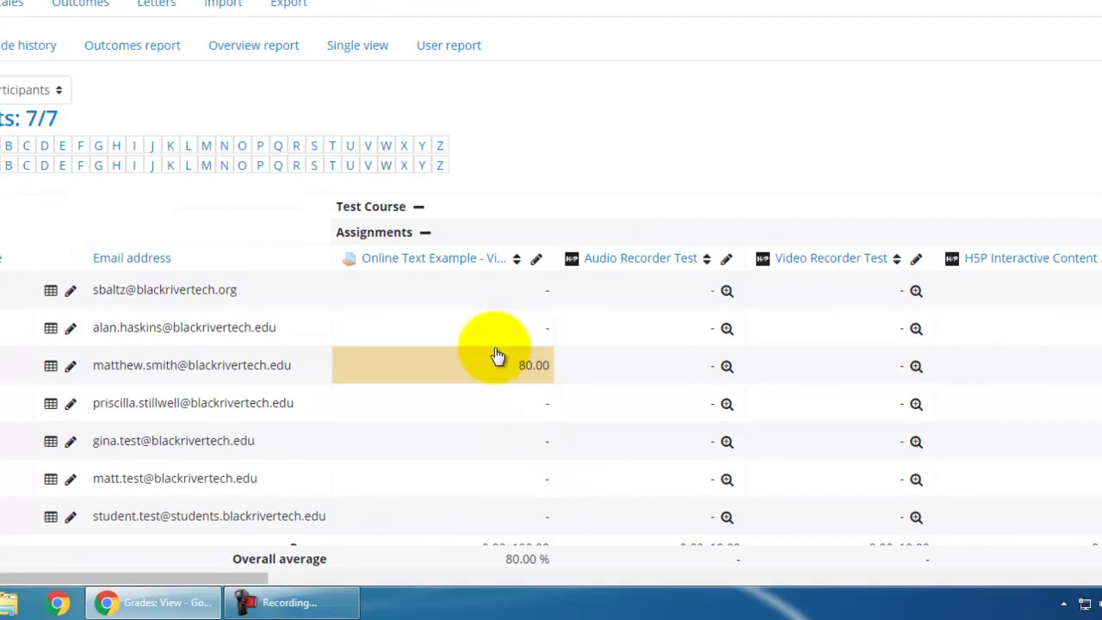
{"action": "scroll", "coordinate": [496, 356], "scroll_direction": "up", "scroll_amount": 1}
{"action": "scroll", "coordinate": [496, 355], "scroll_direction": "up", "scroll_amount": 1}
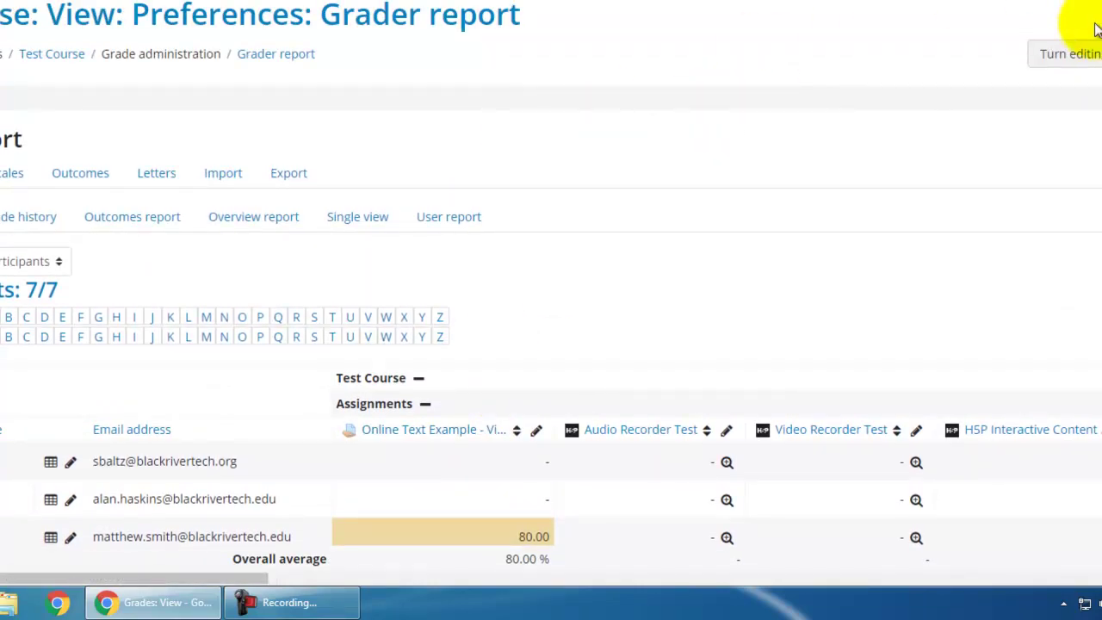
Step: Turn editing on in the grader report
{"action": "left_click", "coordinate": [1087, 56]}
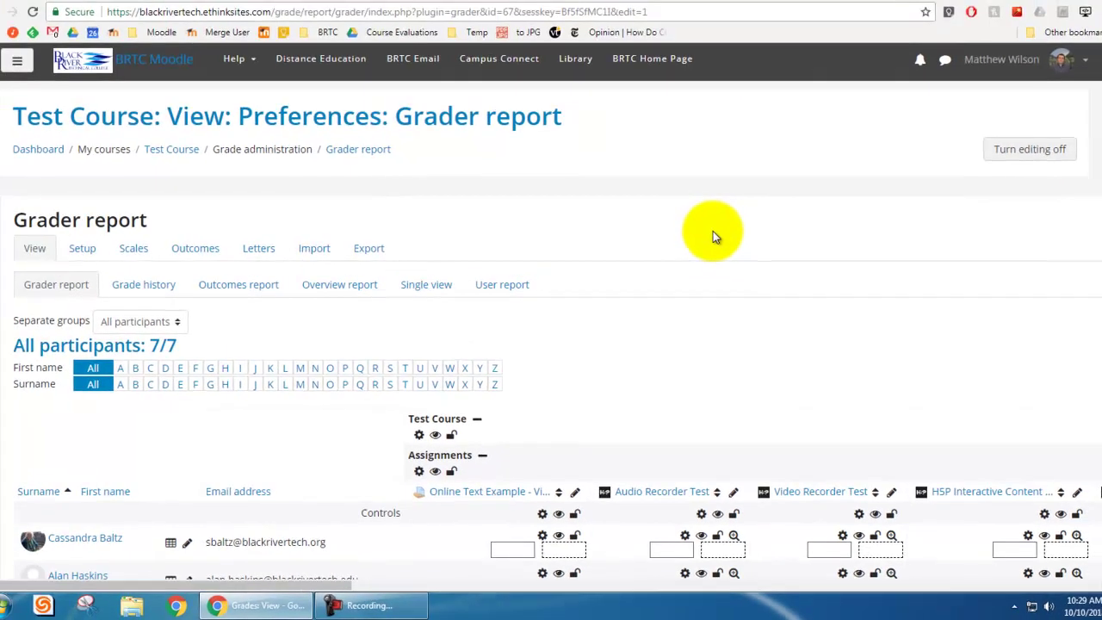
{"action": "scroll", "coordinate": [702, 157], "scroll_direction": "down", "scroll_amount": 2}
{"action": "scroll", "coordinate": [652, 211], "scroll_direction": "down", "scroll_amount": 1}
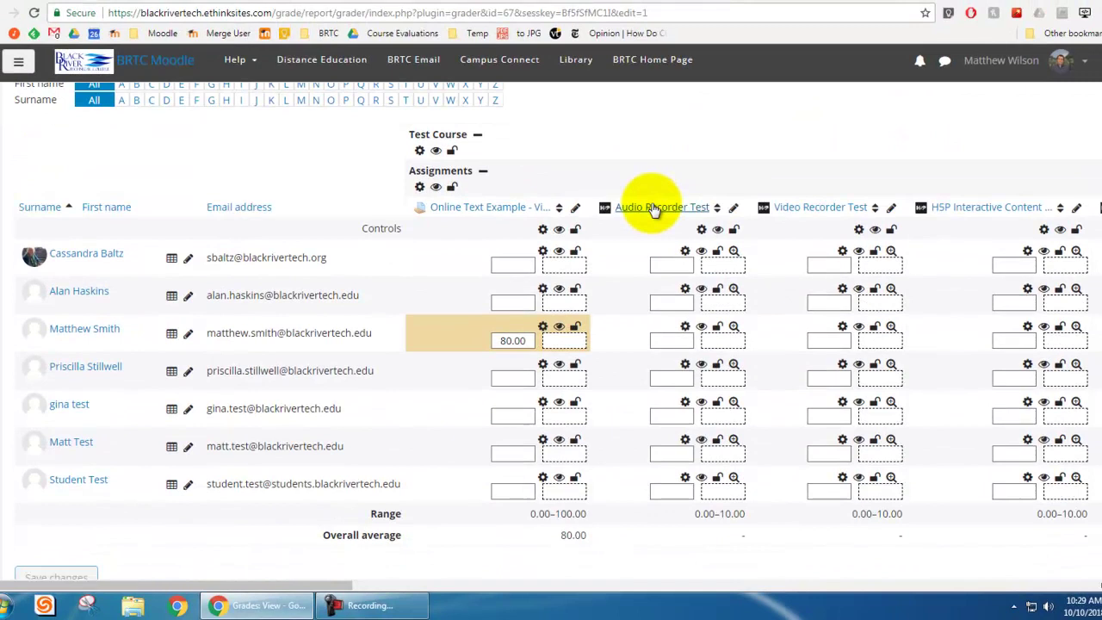
Step: Remove the override on the 80.00 Online Text Example grade, save, and continue after recalculation
{"action": "left_click", "coordinate": [543, 328]}
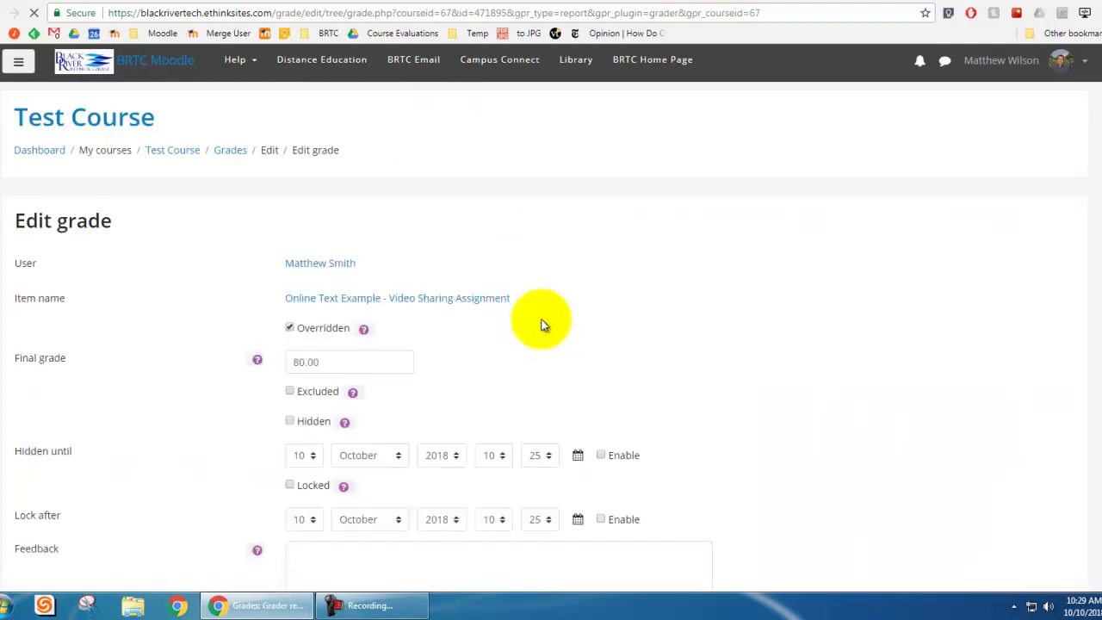
{"action": "scroll", "coordinate": [210, 250], "scroll_direction": "down", "scroll_amount": 1}
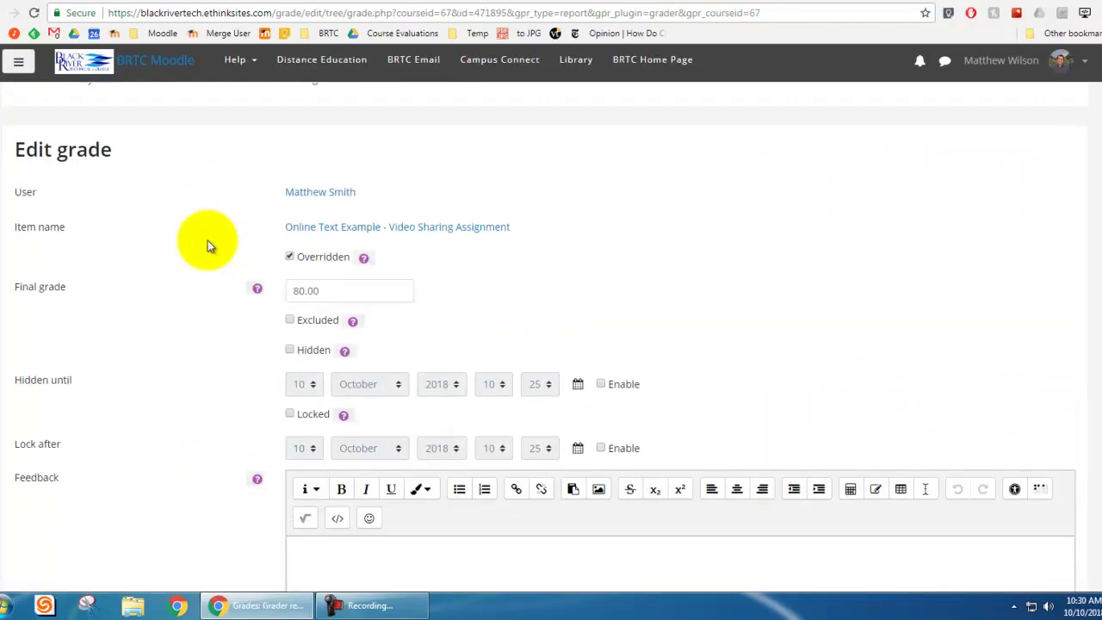
{"action": "left_click", "coordinate": [290, 257]}
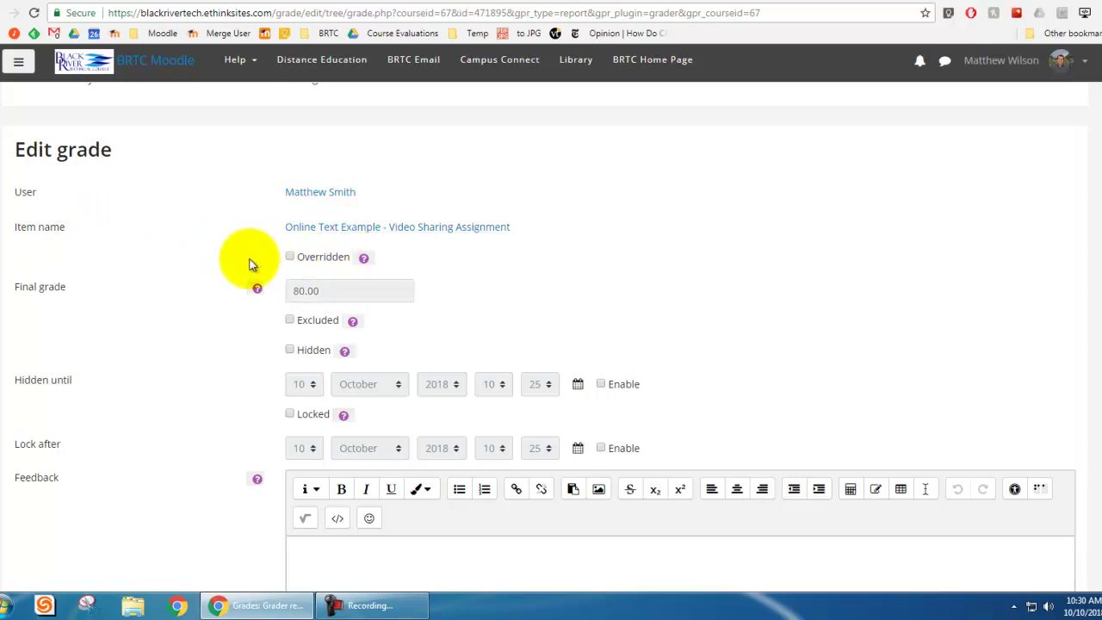
{"action": "scroll", "coordinate": [248, 262], "scroll_direction": "down", "scroll_amount": 4}
{"action": "left_click", "coordinate": [332, 441]}
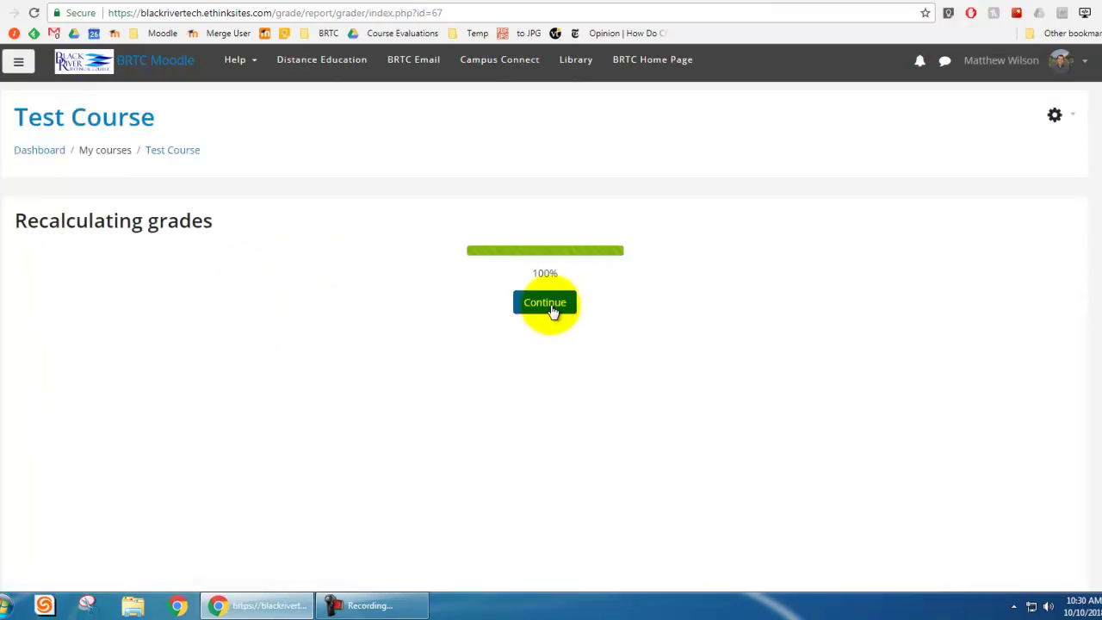
{"action": "left_click", "coordinate": [549, 305]}
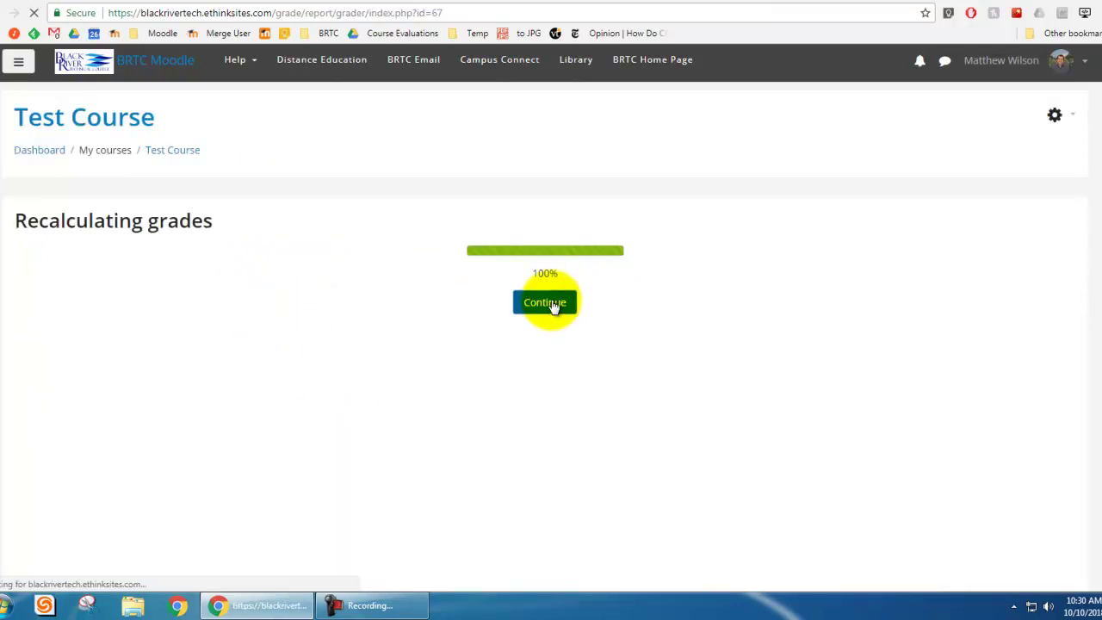
Step: Turn editing off in the grader report
{"action": "scroll", "coordinate": [550, 299], "scroll_direction": "down", "scroll_amount": 3}
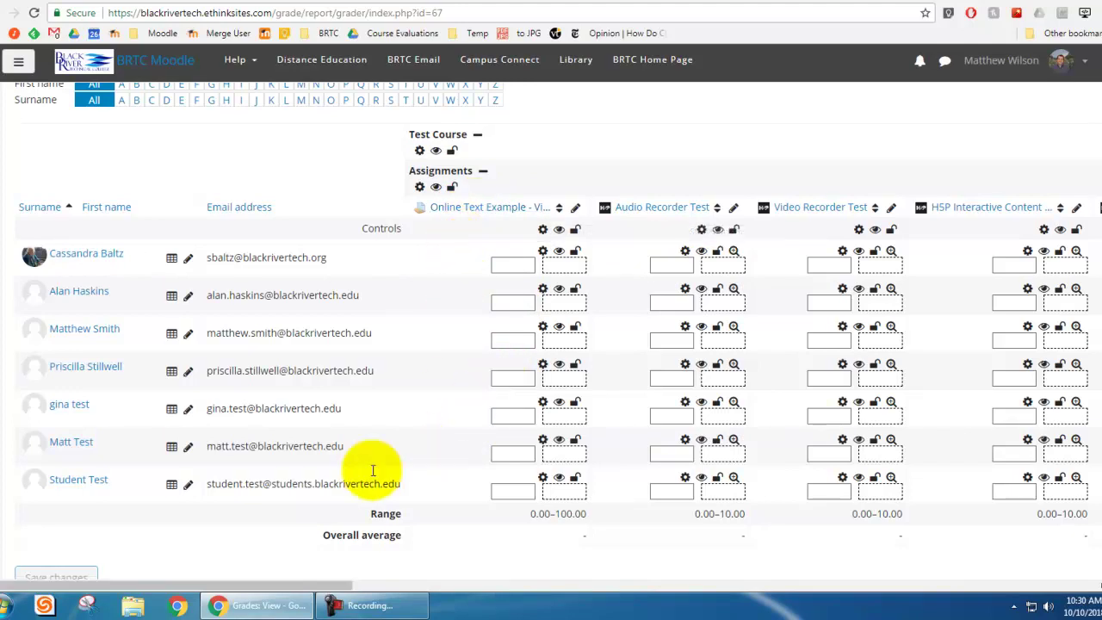
{"action": "left_click_drag", "start_coordinate": [327, 584], "coordinate": [198, 560]}
{"action": "scroll", "coordinate": [499, 422], "scroll_direction": "up", "scroll_amount": 3}
{"action": "left_click", "coordinate": [1042, 151]}
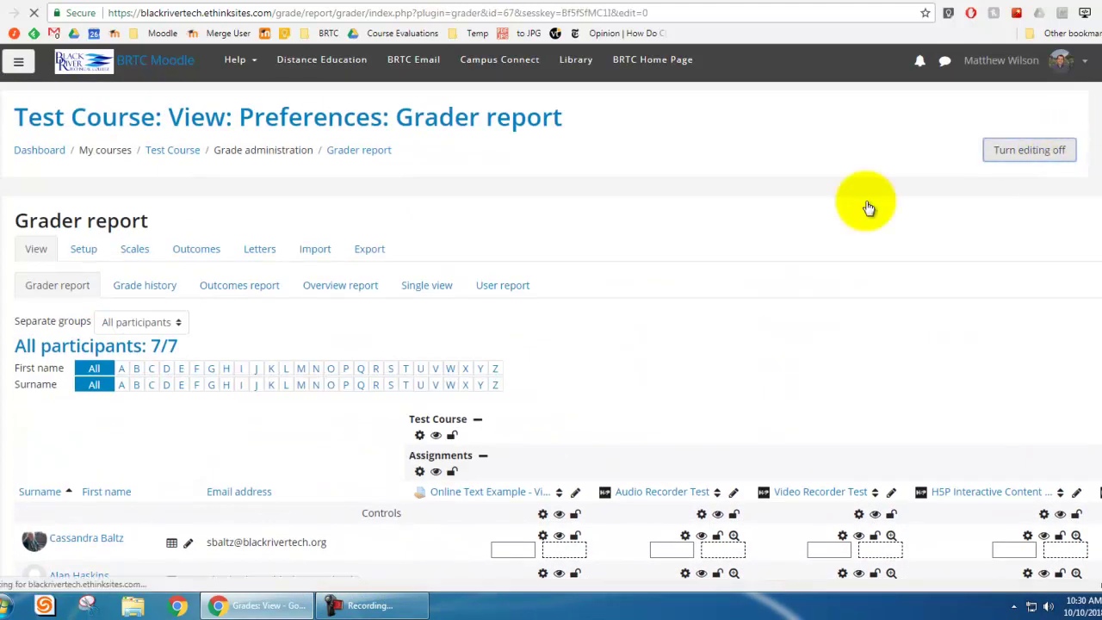
Step: Scroll across the report to review the overridden 100.00 Exams total and the Course total
{"action": "scroll", "coordinate": [472, 369], "scroll_direction": "down", "scroll_amount": 4}
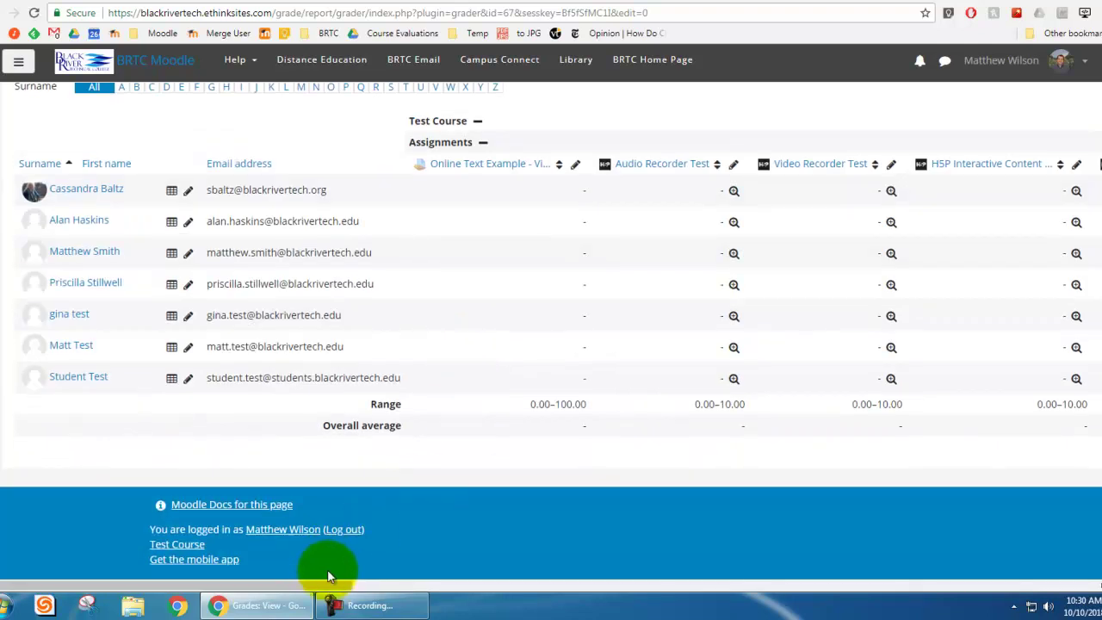
{"action": "left_click_drag", "start_coordinate": [328, 583], "coordinate": [930, 524]}
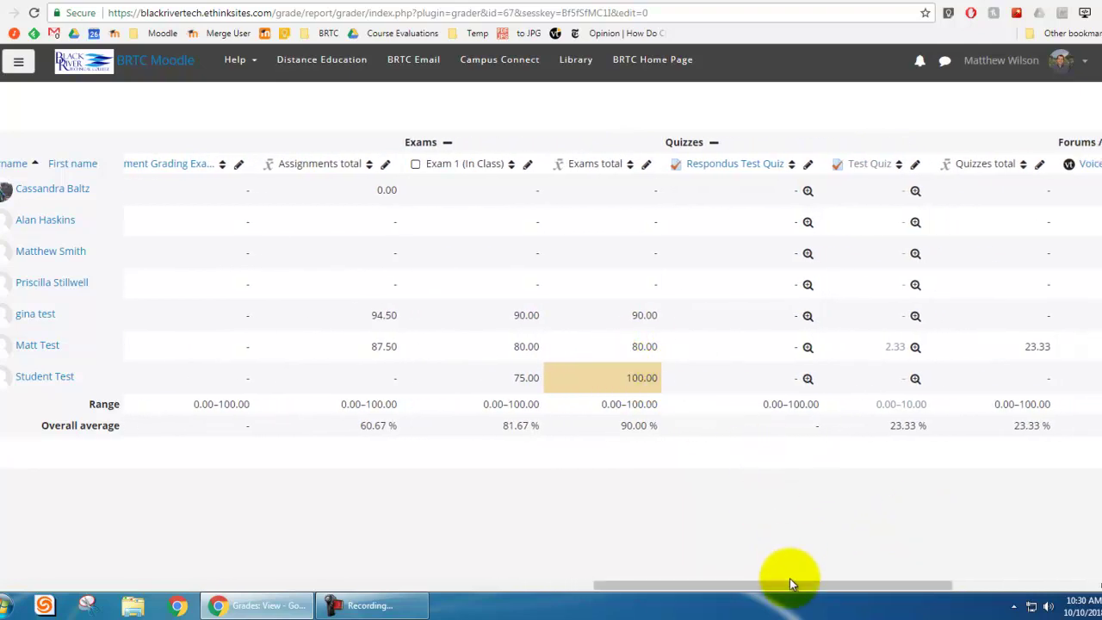
{"action": "left_click_drag", "start_coordinate": [790, 580], "coordinate": [976, 568]}
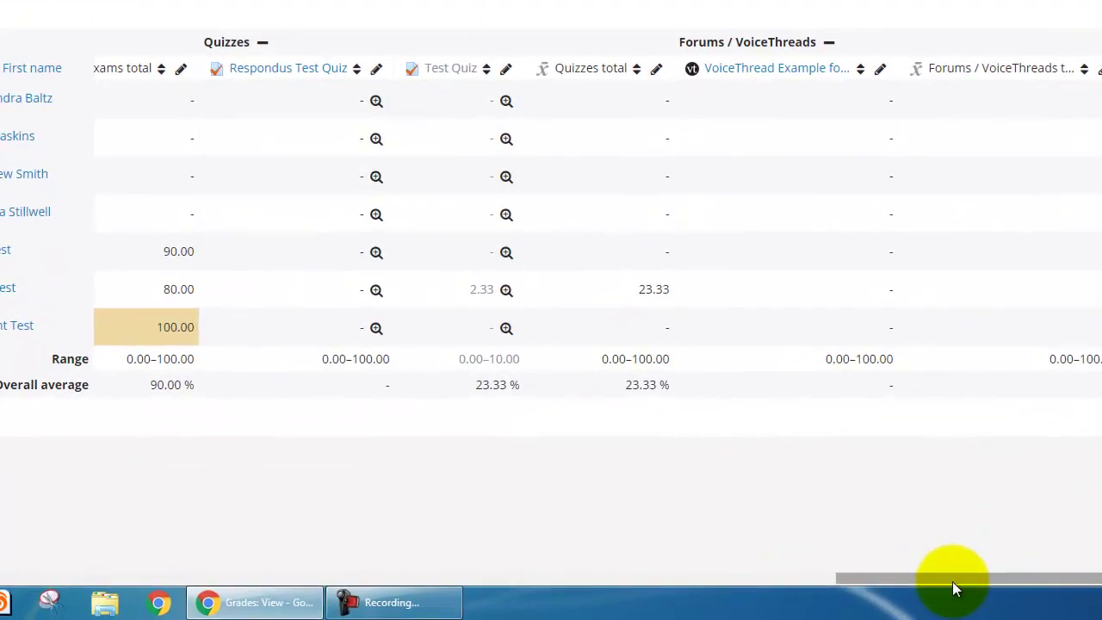
{"action": "left_click_drag", "start_coordinate": [952, 583], "coordinate": [129, 551]}
{"action": "left_click_drag", "start_coordinate": [377, 584], "coordinate": [950, 546]}
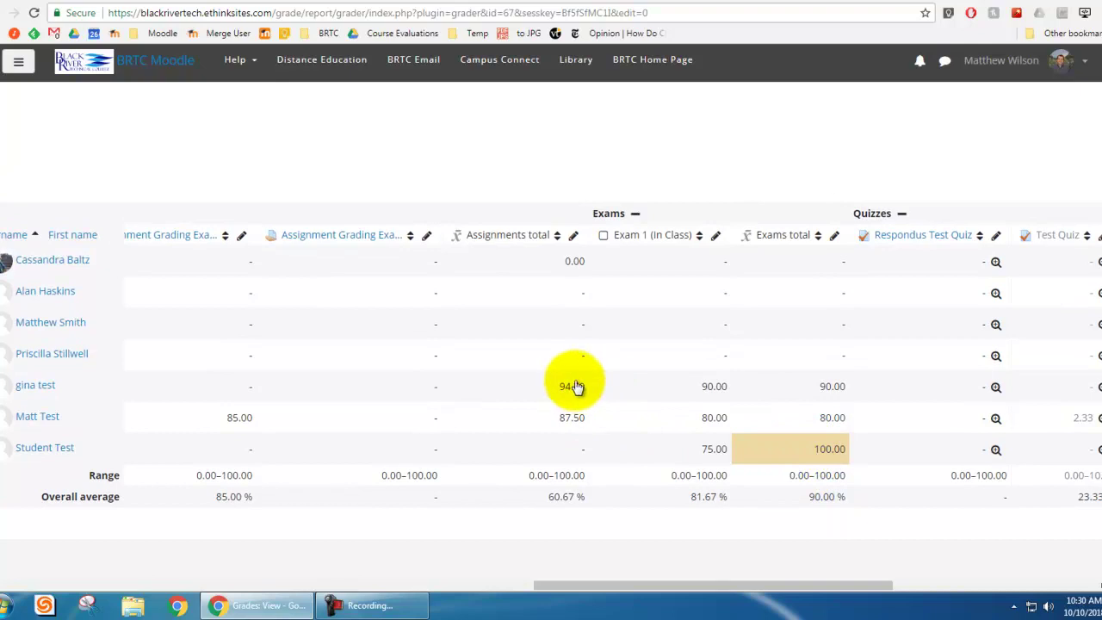
{"action": "scroll", "coordinate": [566, 389], "scroll_direction": "up", "scroll_amount": 1}
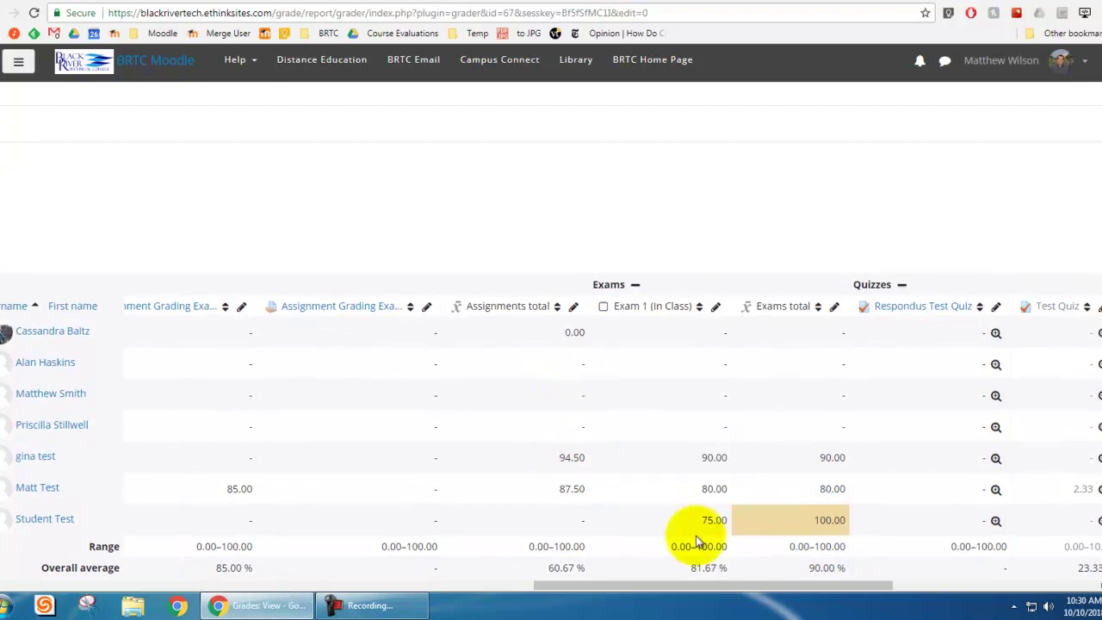
{"action": "left_click_drag", "start_coordinate": [664, 583], "coordinate": [67, 564]}
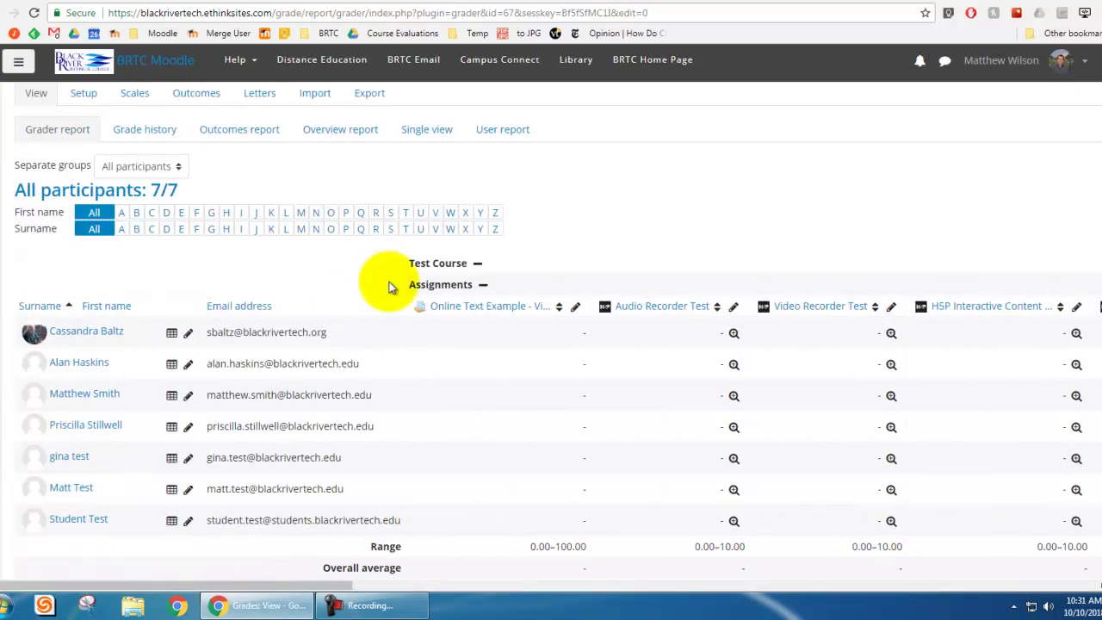
{"action": "scroll", "coordinate": [389, 284], "scroll_direction": "up", "scroll_amount": 2}
Step: Turn editing back on and scroll over to the test student's Exams total column
{"action": "left_click", "coordinate": [1026, 138]}
{"action": "scroll", "coordinate": [646, 255], "scroll_direction": "down", "scroll_amount": 3}
{"action": "left_click_drag", "start_coordinate": [295, 586], "coordinate": [847, 550]}
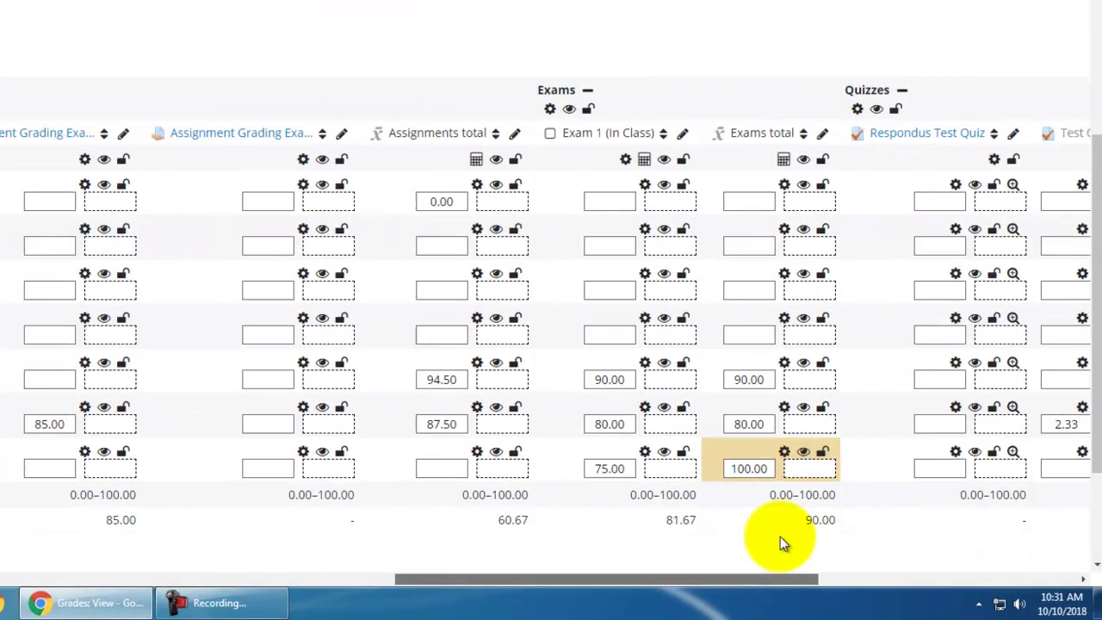
{"action": "left_click_drag", "start_coordinate": [780, 536], "coordinate": [818, 531]}
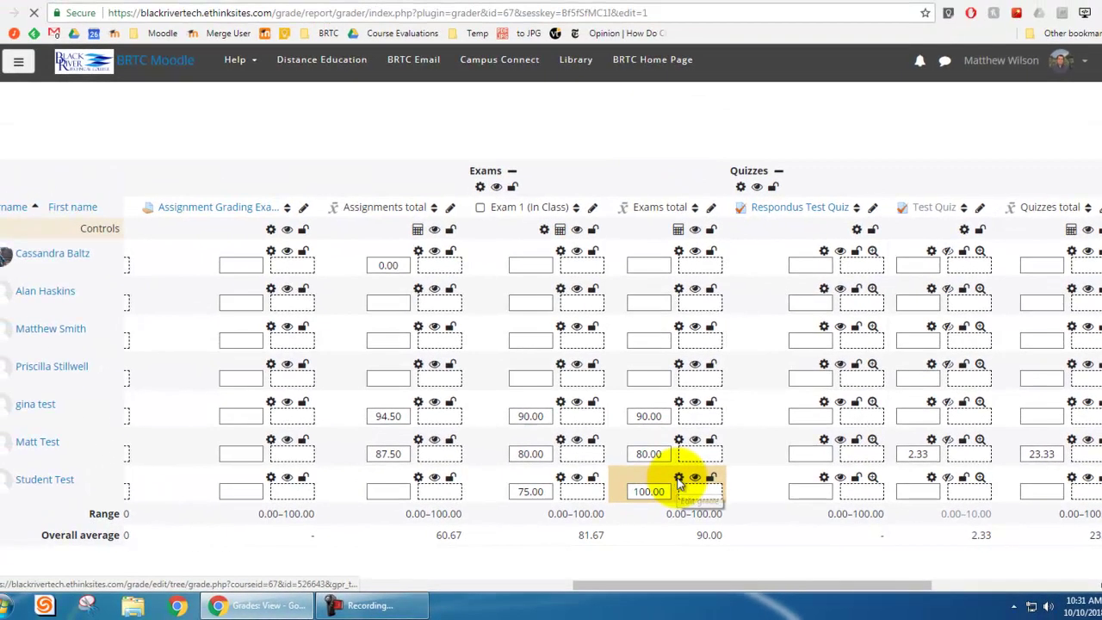
Step: Uncheck Overridden on the test student's Exams total, save, and continue after recalculation
{"action": "left_click", "coordinate": [574, 449]}
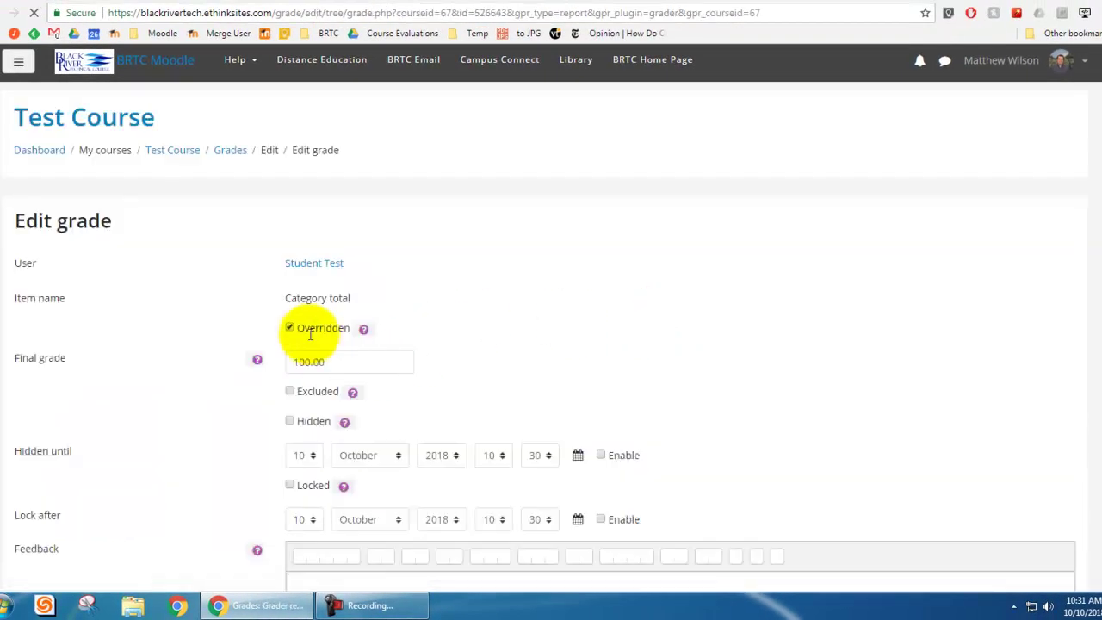
{"action": "left_click", "coordinate": [290, 328]}
{"action": "scroll", "coordinate": [258, 388], "scroll_direction": "down", "scroll_amount": 5}
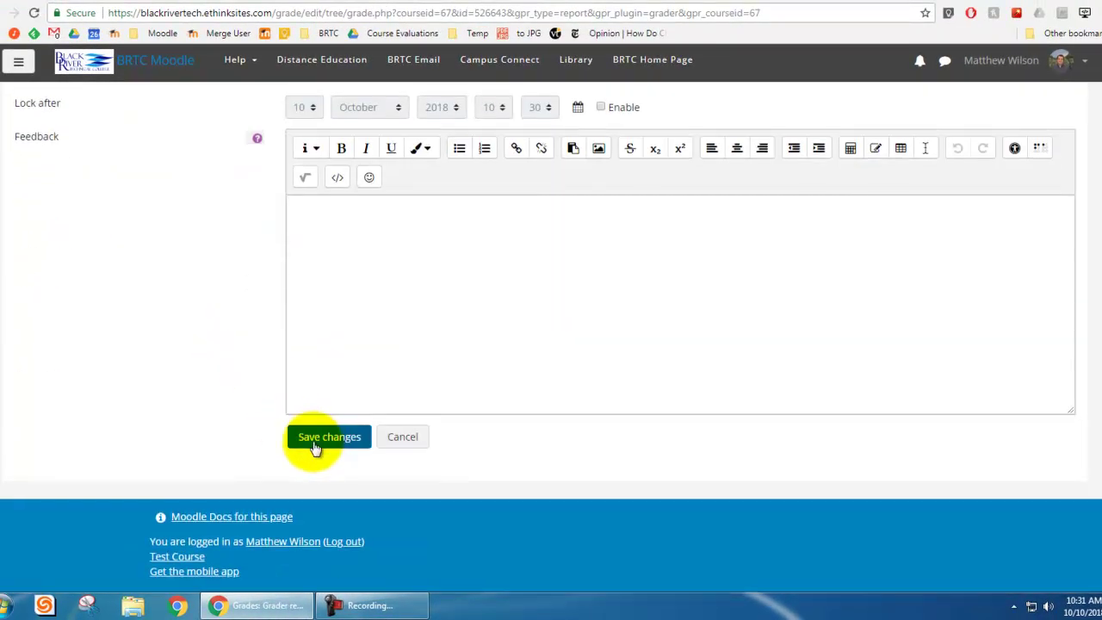
{"action": "left_click", "coordinate": [317, 444]}
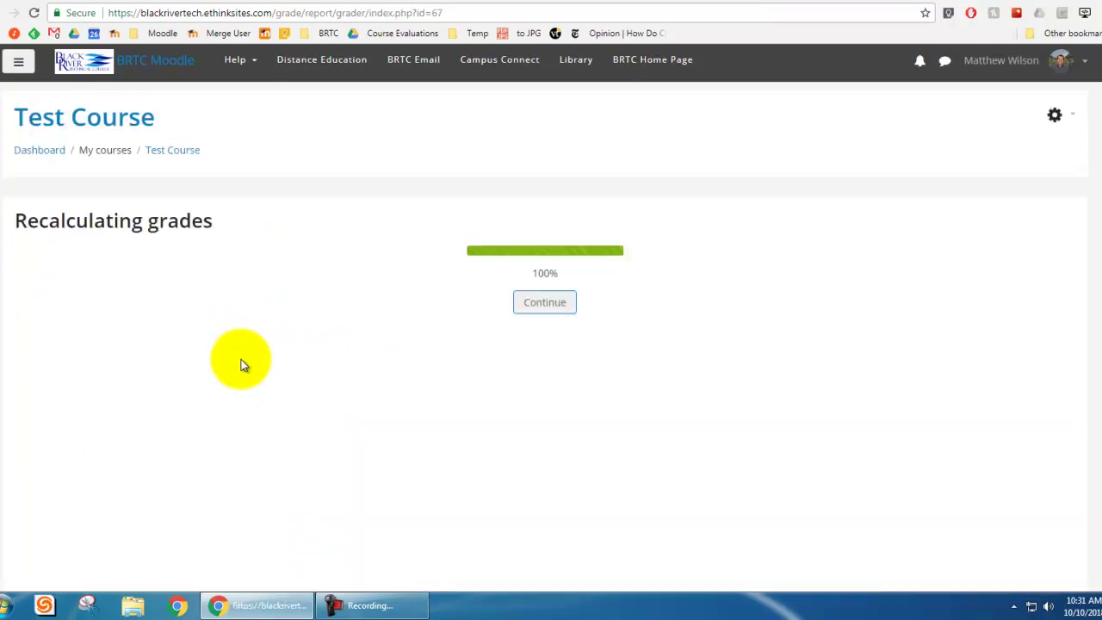
{"action": "left_click", "coordinate": [547, 304]}
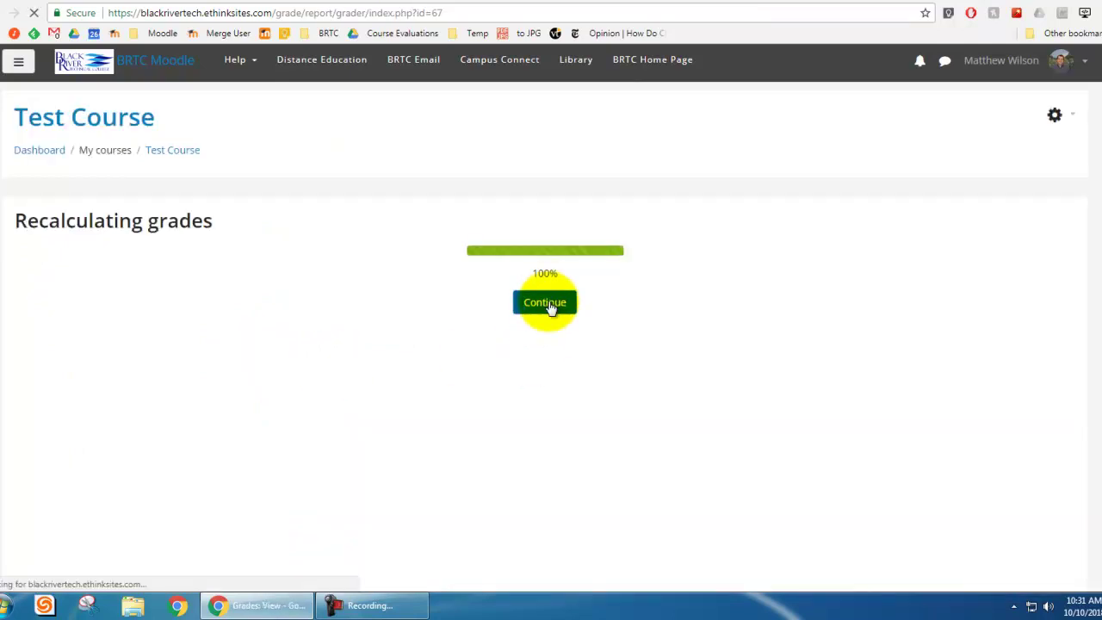
{"action": "scroll", "coordinate": [551, 305], "scroll_direction": "down", "scroll_amount": 4}
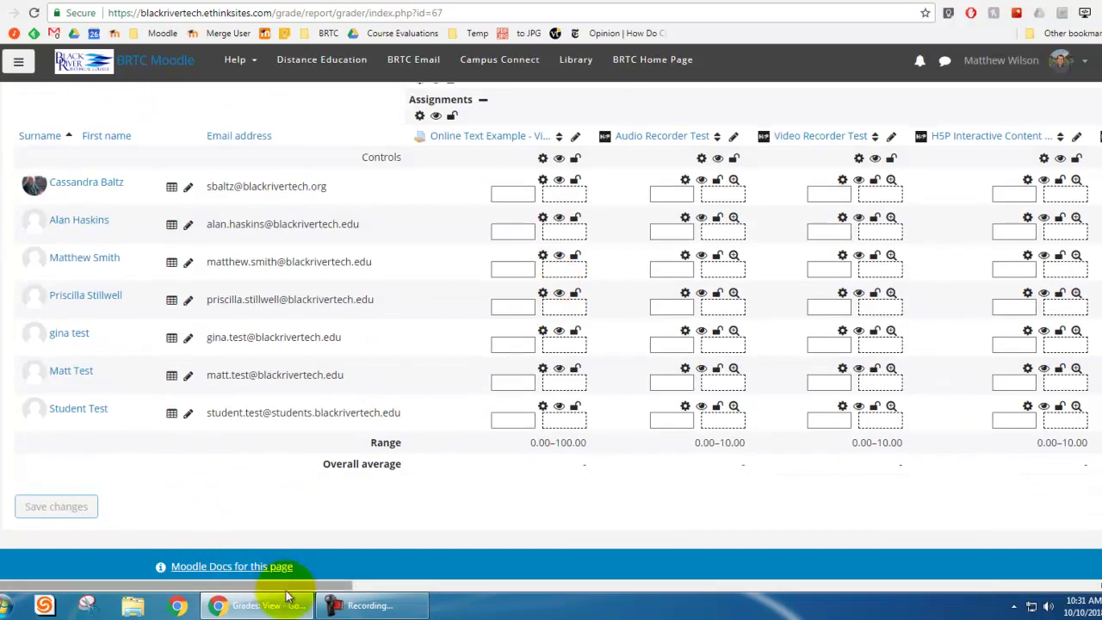
{"action": "left_click_drag", "start_coordinate": [289, 587], "coordinate": [736, 529]}
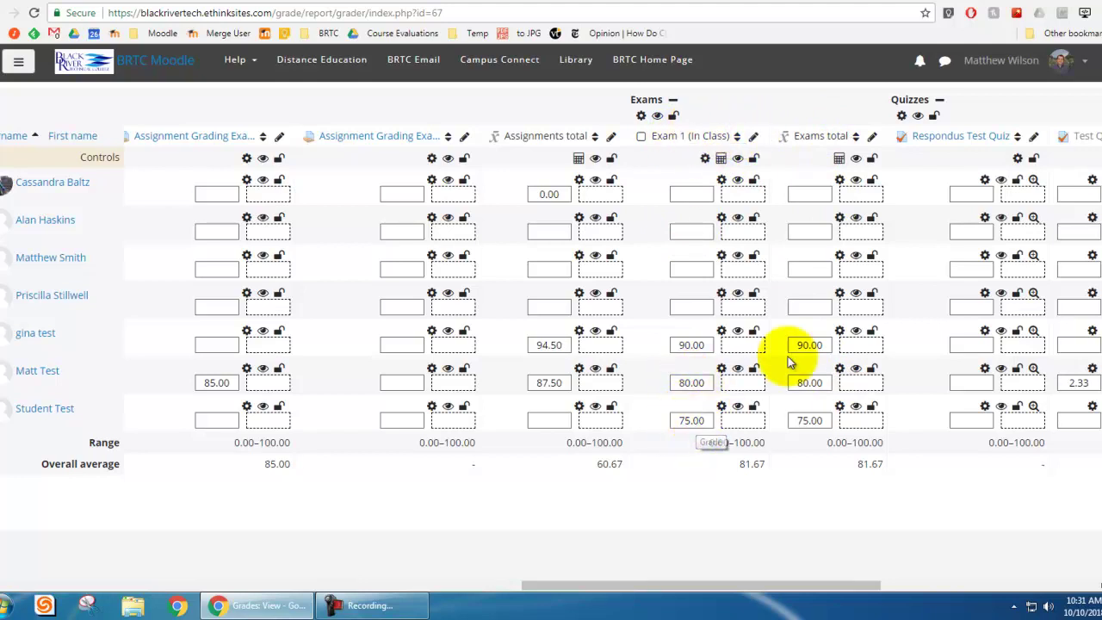
{"action": "left_click_drag", "start_coordinate": [826, 585], "coordinate": [1082, 561]}
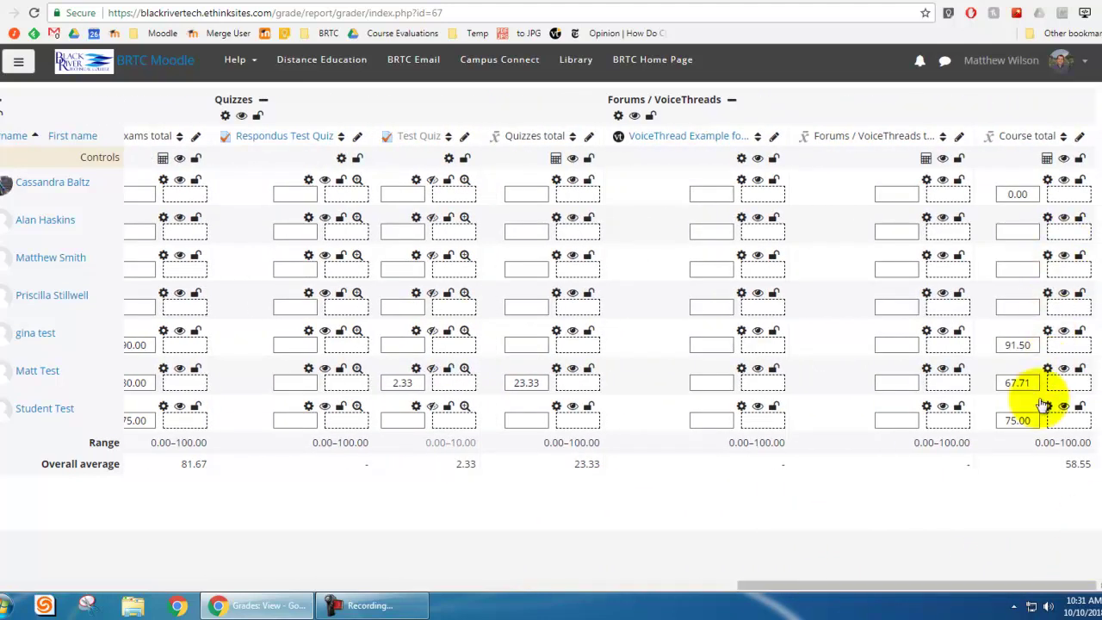
{"action": "left_click_drag", "start_coordinate": [901, 586], "coordinate": [112, 588]}
{"action": "scroll", "coordinate": [136, 395], "scroll_direction": "up", "scroll_amount": 5}
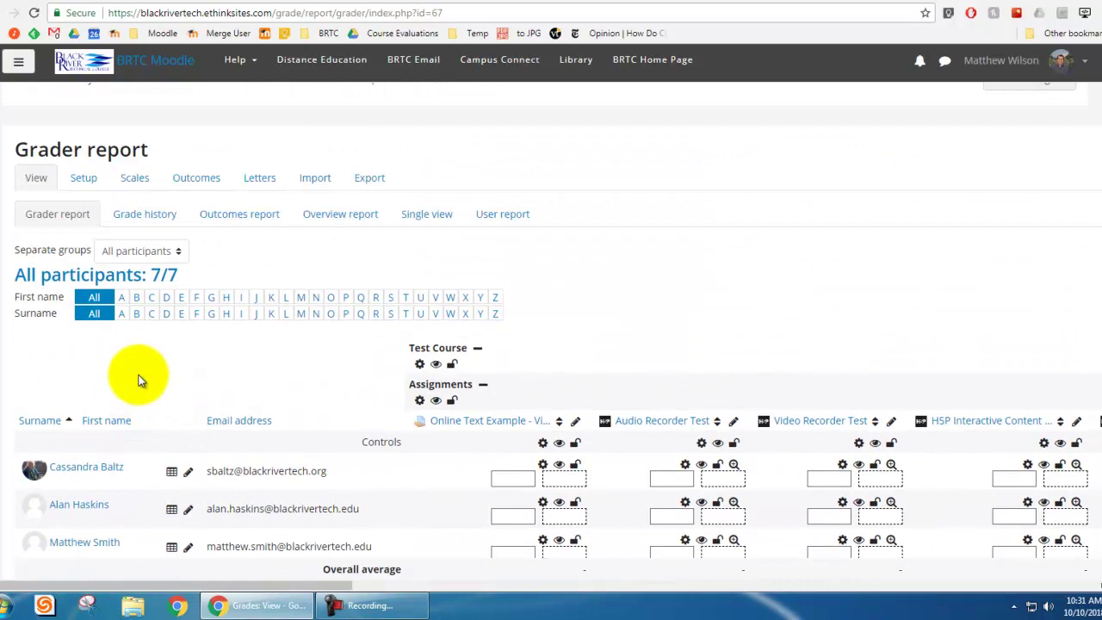
{"action": "scroll", "coordinate": [133, 379], "scroll_direction": "down", "scroll_amount": 3}
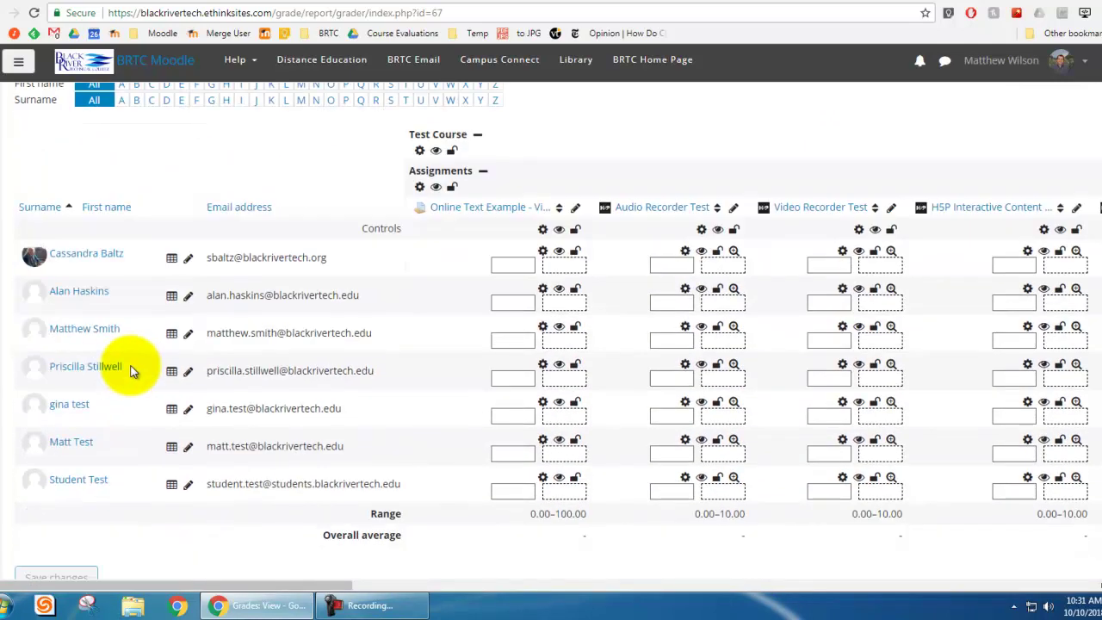